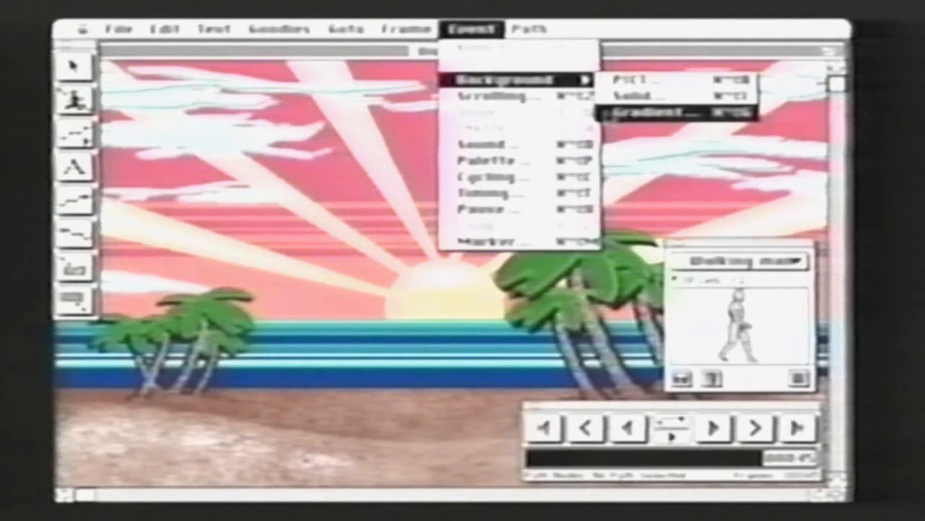
Create a gradient background blending from dark blue up to black, directed upward, and name it mygrad
left_click(610, 116)
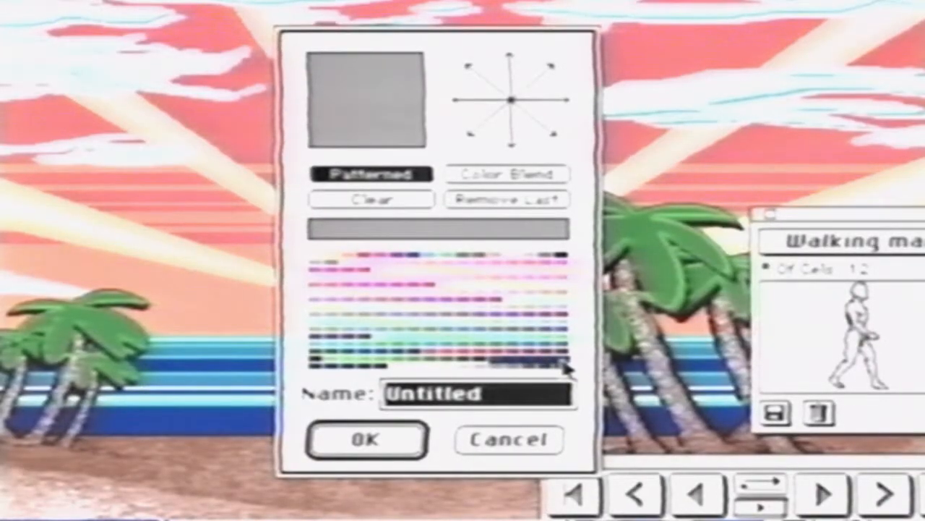
left_click(564, 364)
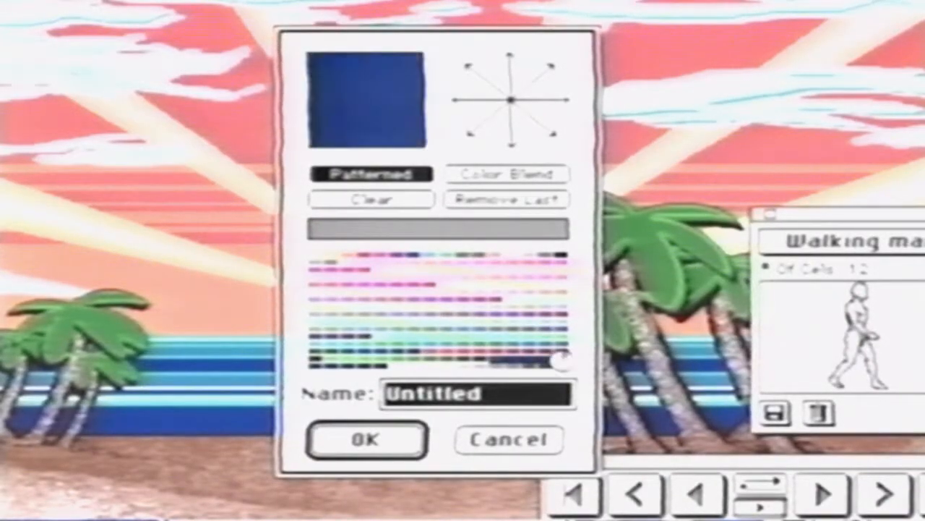
left_click(384, 367)
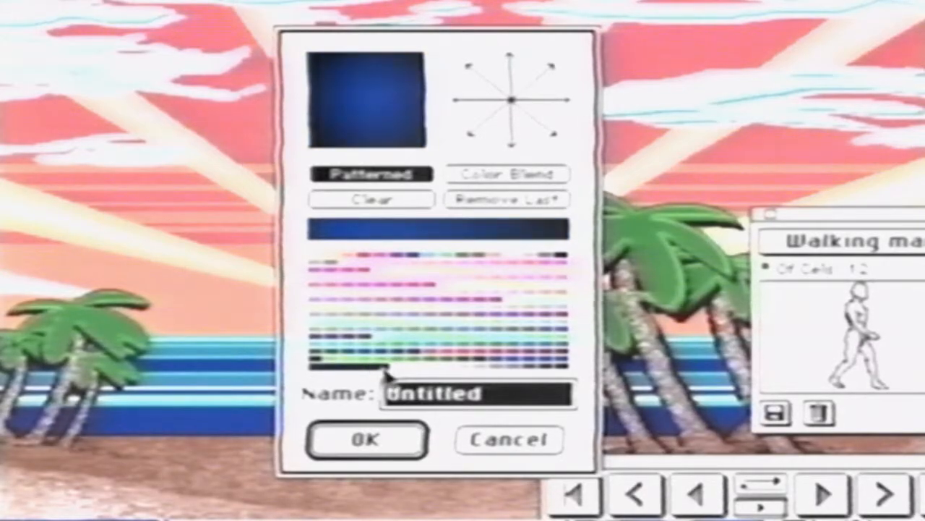
left_click(512, 100)
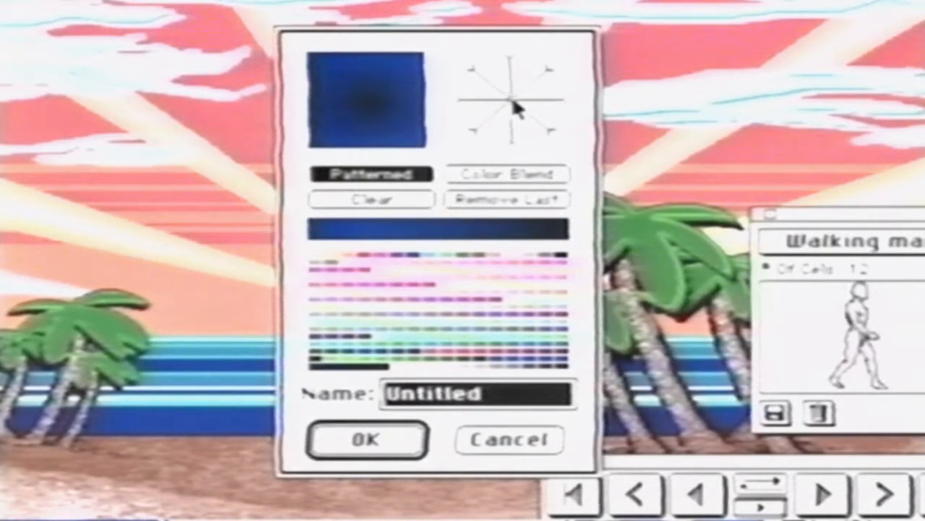
left_click(542, 86)
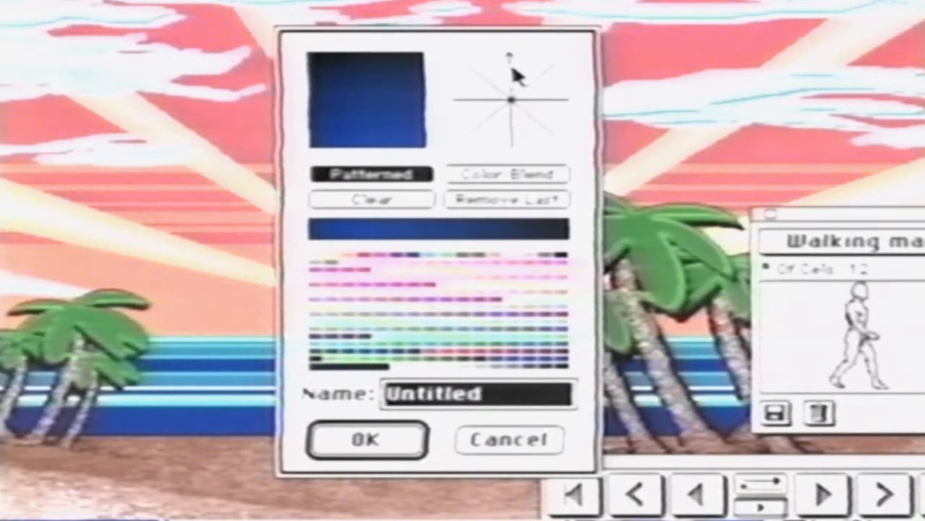
type("mygra")
type("d")
key("Return")
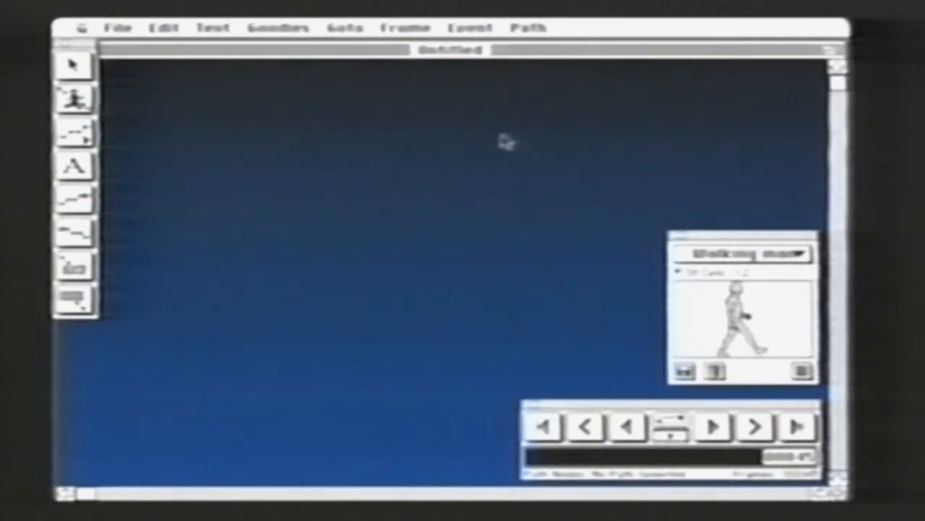
Play the movie and add 10 frames after its last frame
left_click(713, 427)
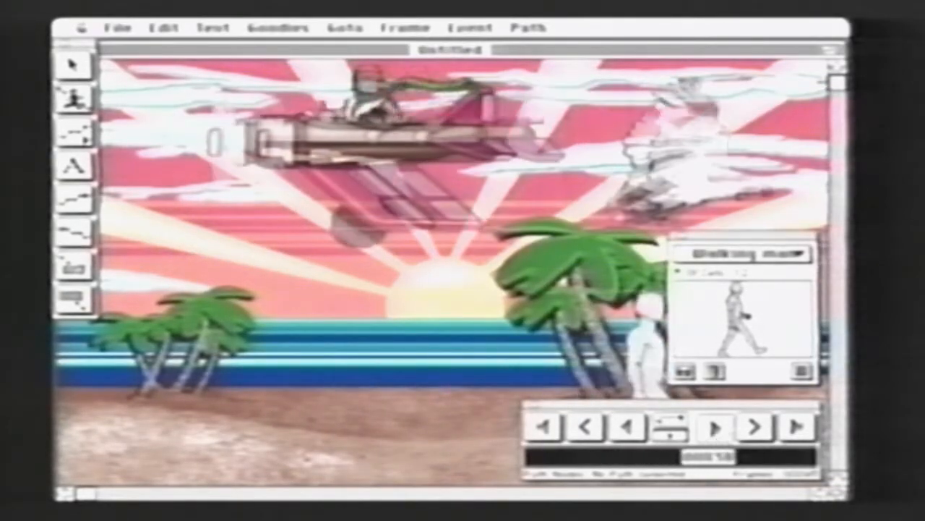
left_click(798, 429)
left_click(423, 28)
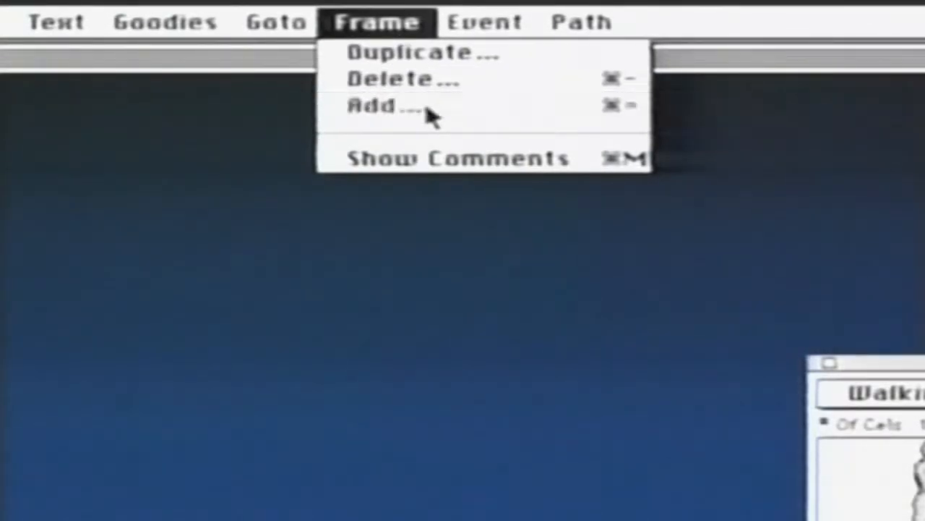
left_click(430, 116)
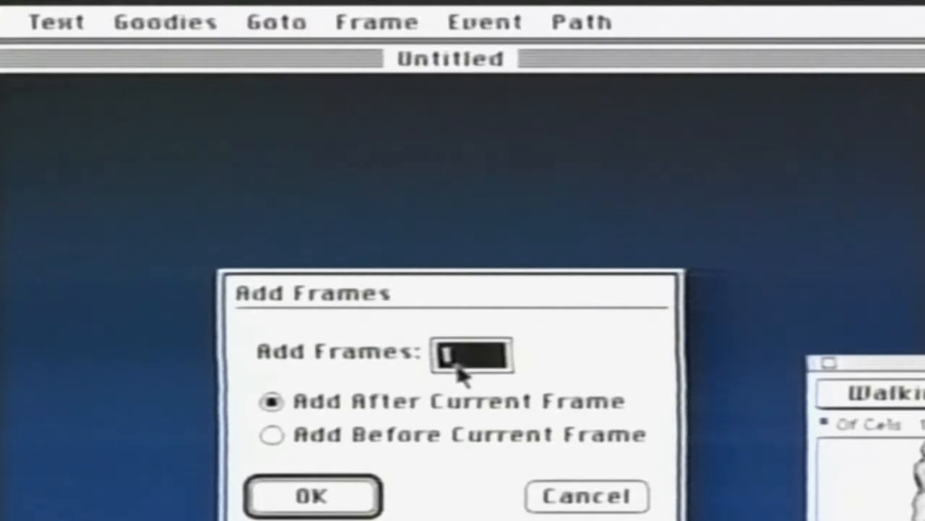
type("10")
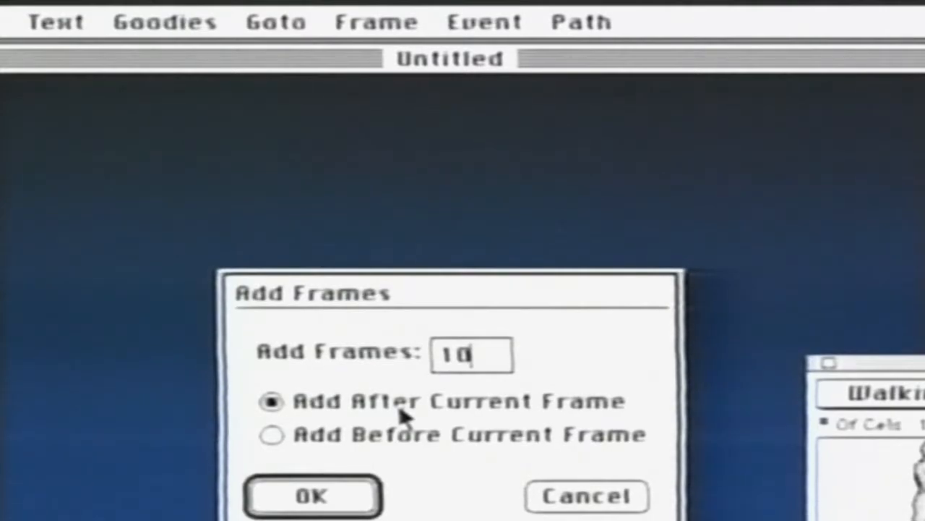
key("Return")
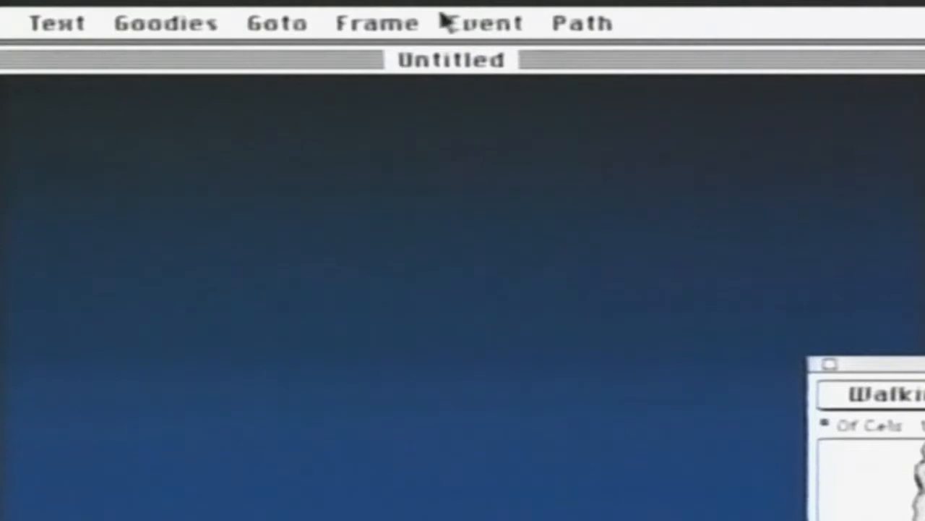
Start creating a new wipe and preview the Big_Fan, Clock, Fan, Horizontal_Split and Rotating_Tiles patterns
left_click(442, 21)
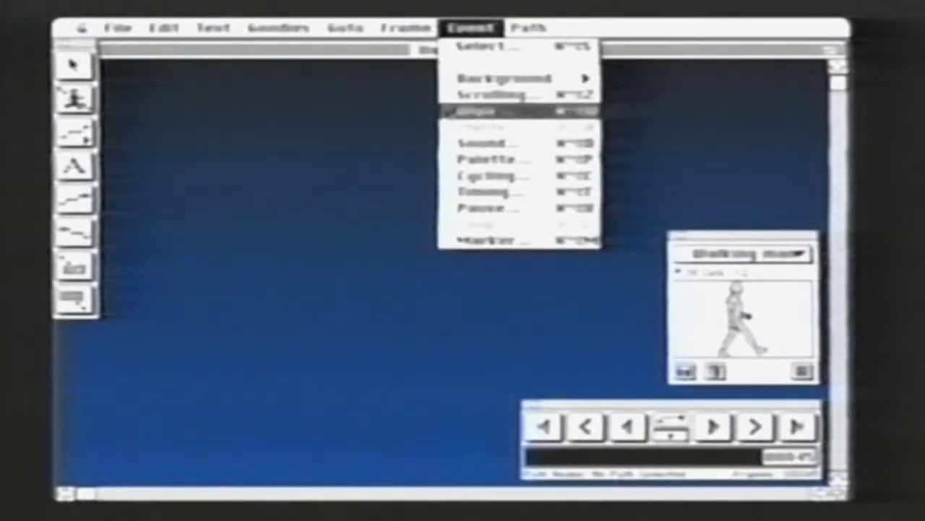
left_click(444, 110)
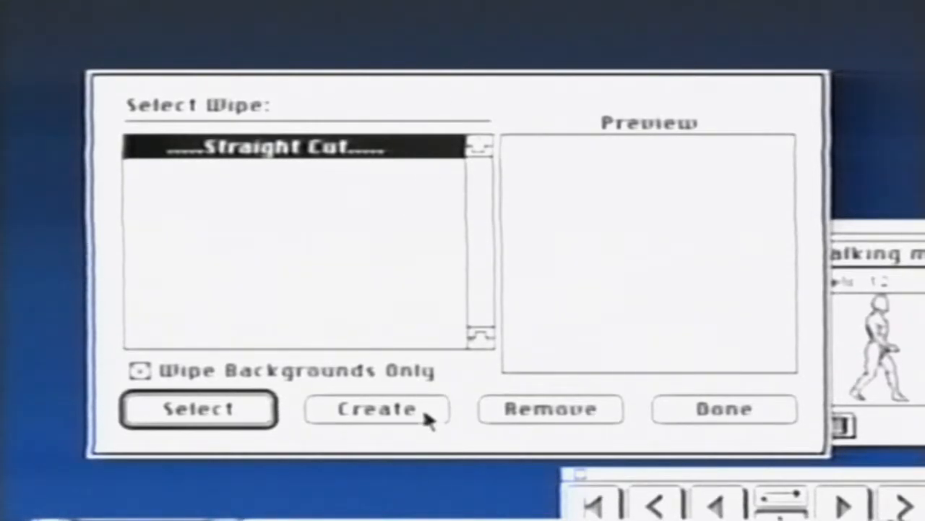
left_click(376, 409)
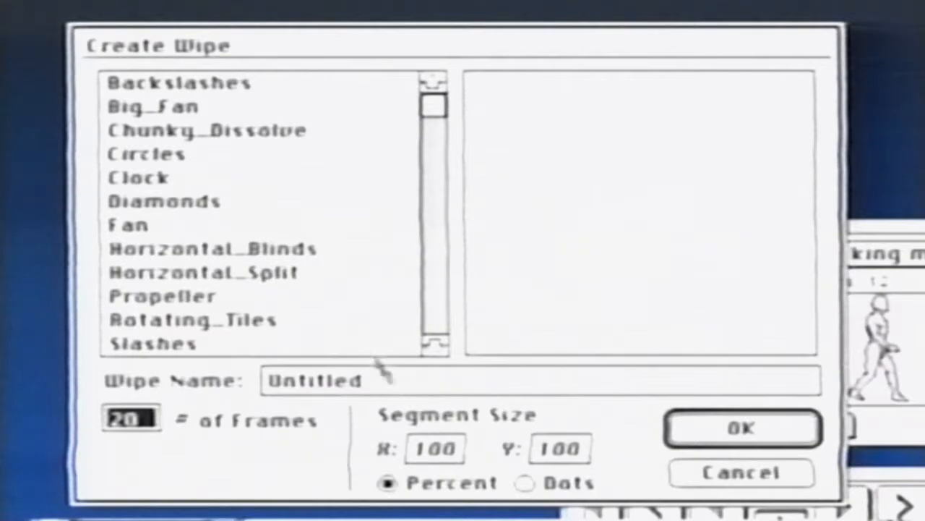
left_click(195, 107)
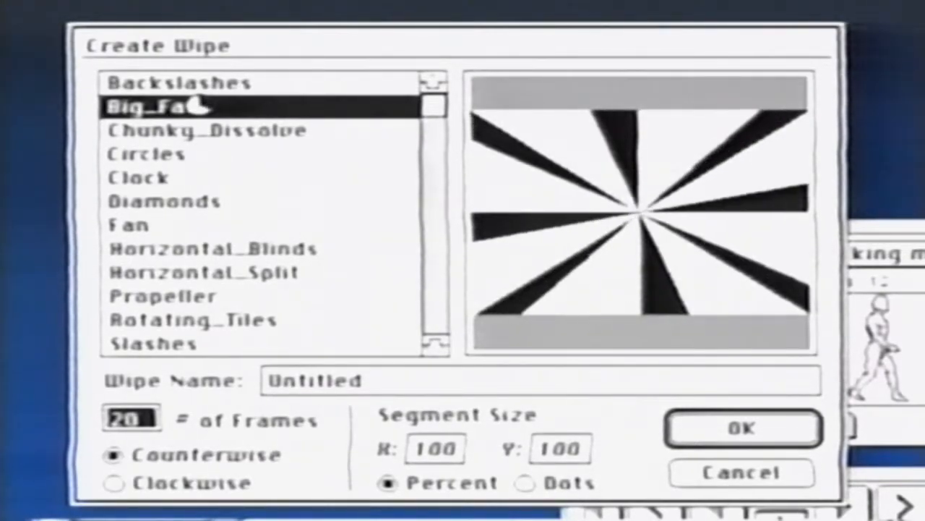
left_click(189, 173)
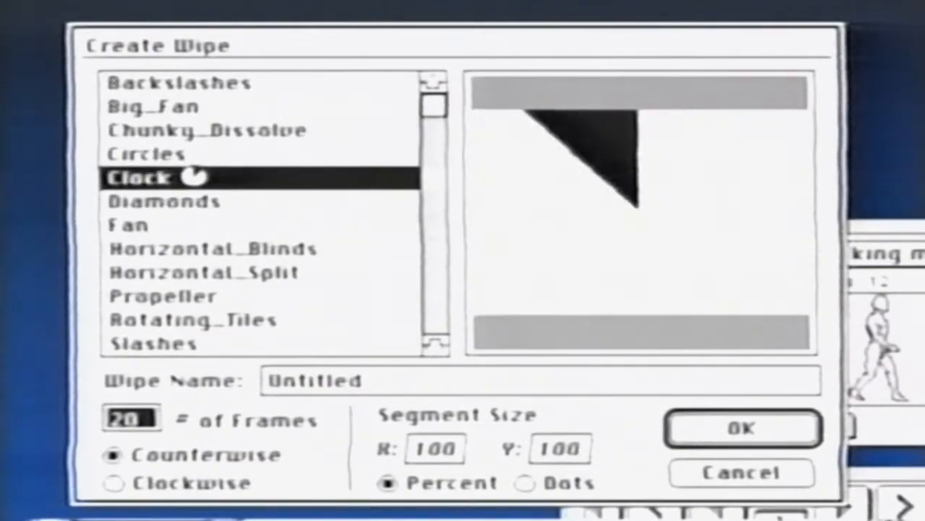
left_click(200, 222)
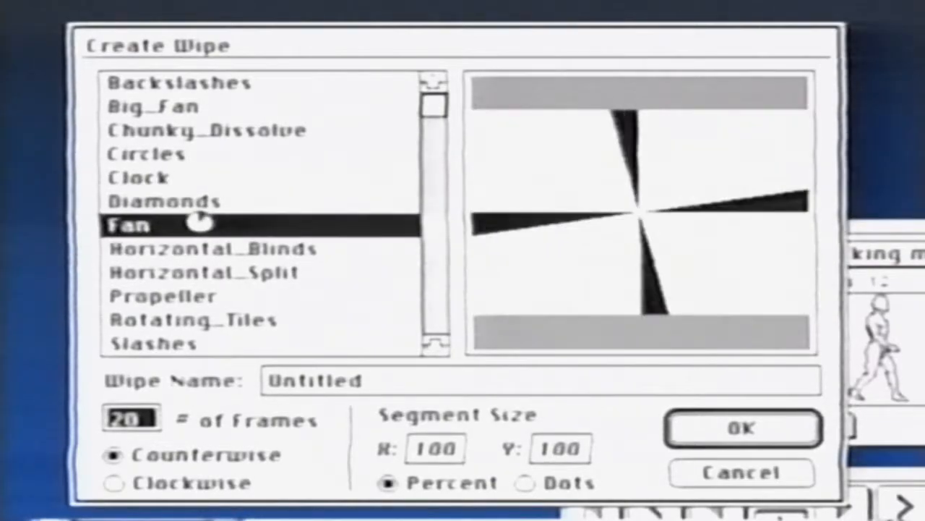
left_click(217, 271)
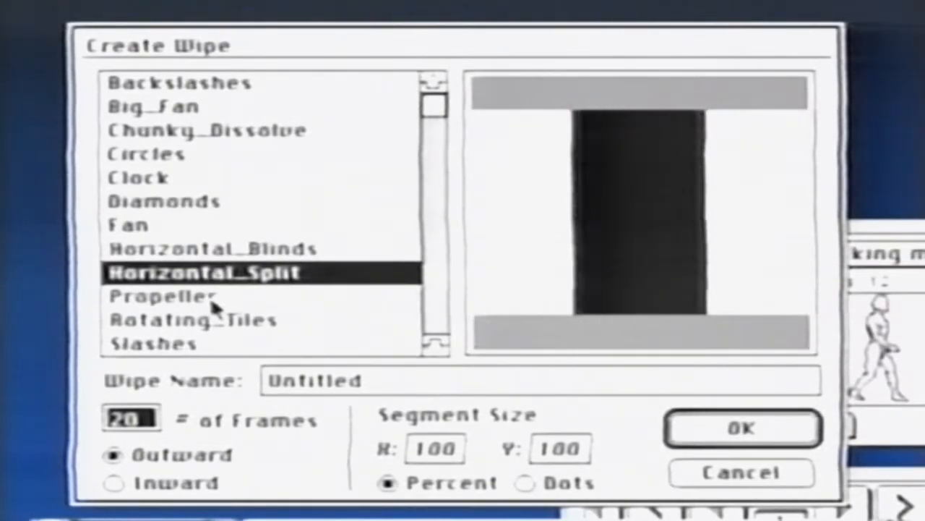
left_click(207, 318)
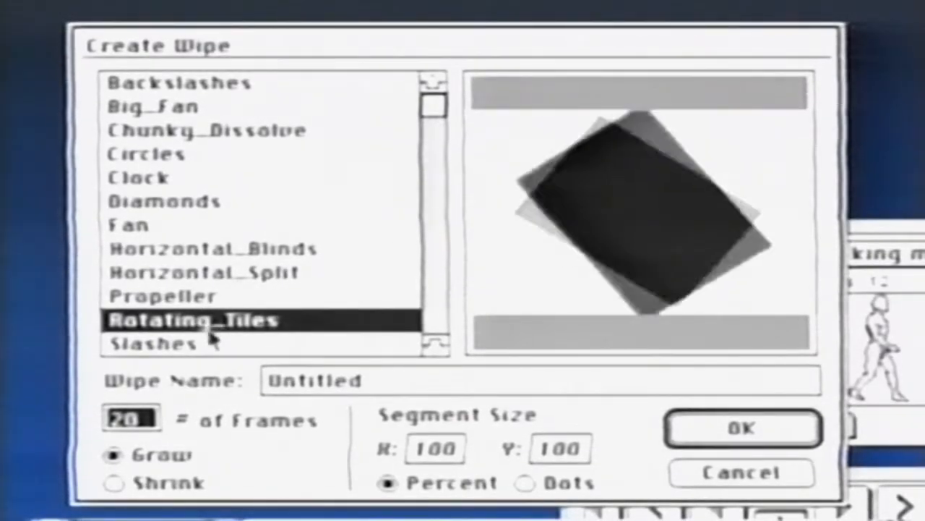
Choose the Slashes pattern with 5 frames and set its segment size to 10 percent in both X and Y
left_click(210, 342)
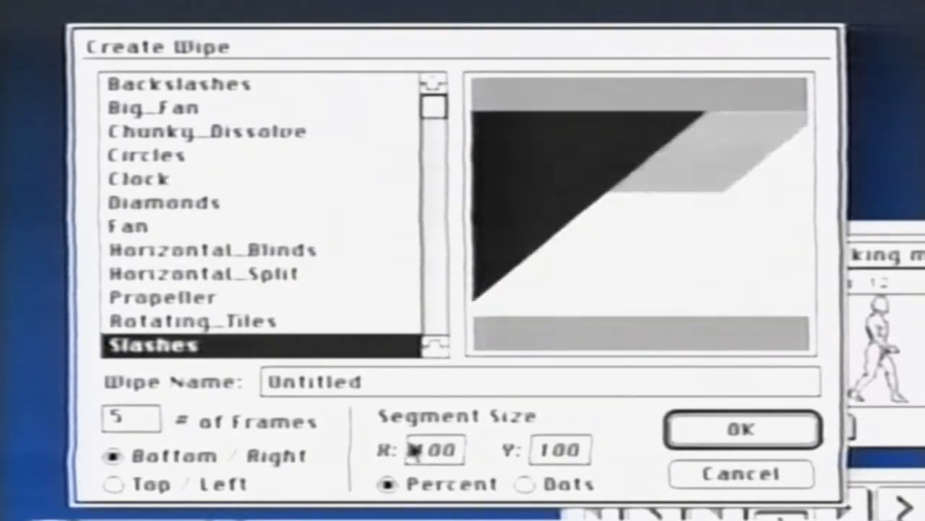
double_click(455, 454)
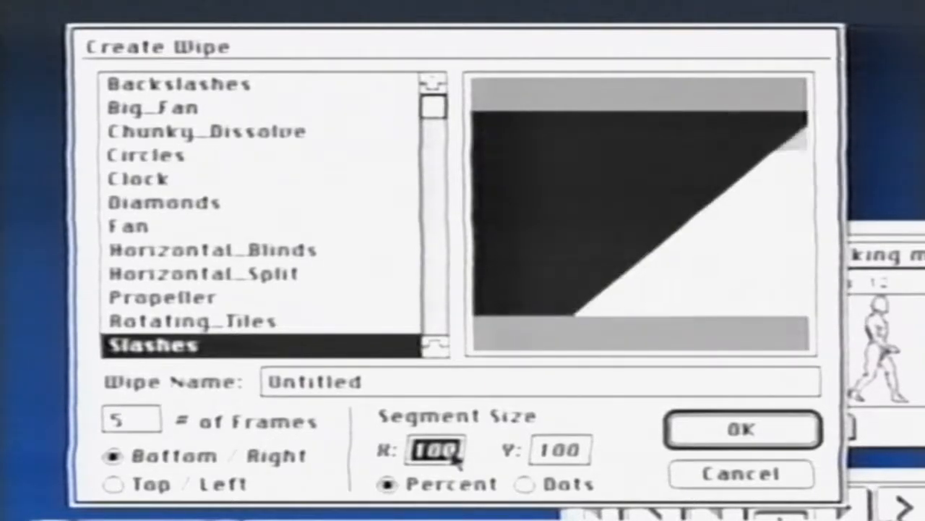
type("10")
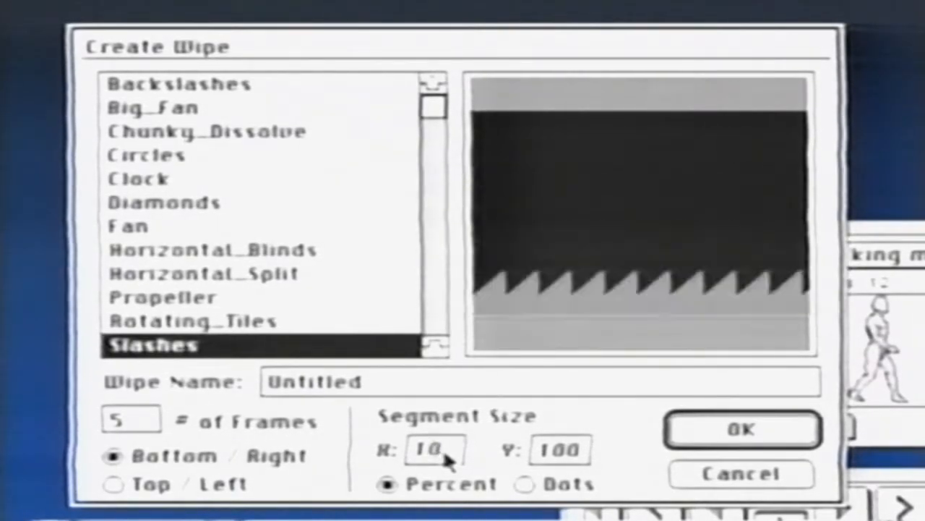
double_click(444, 450)
type("10")
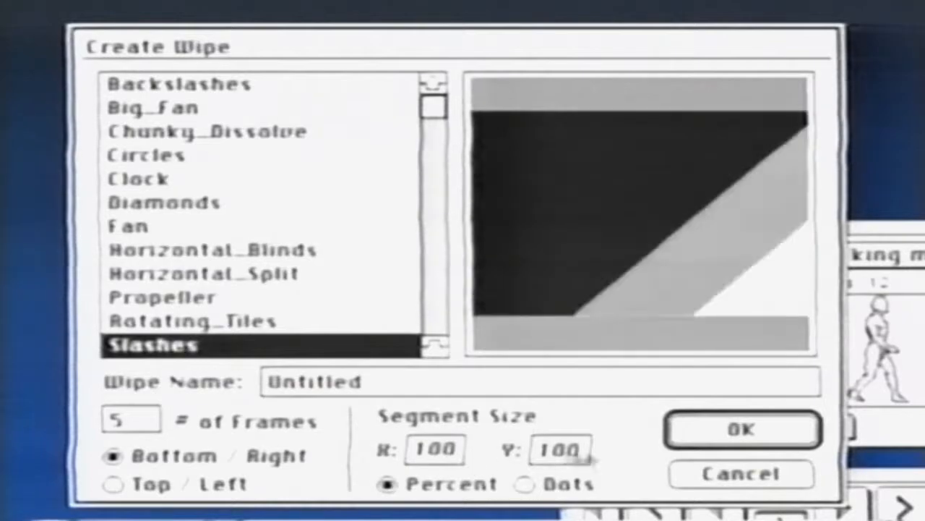
double_click(584, 451)
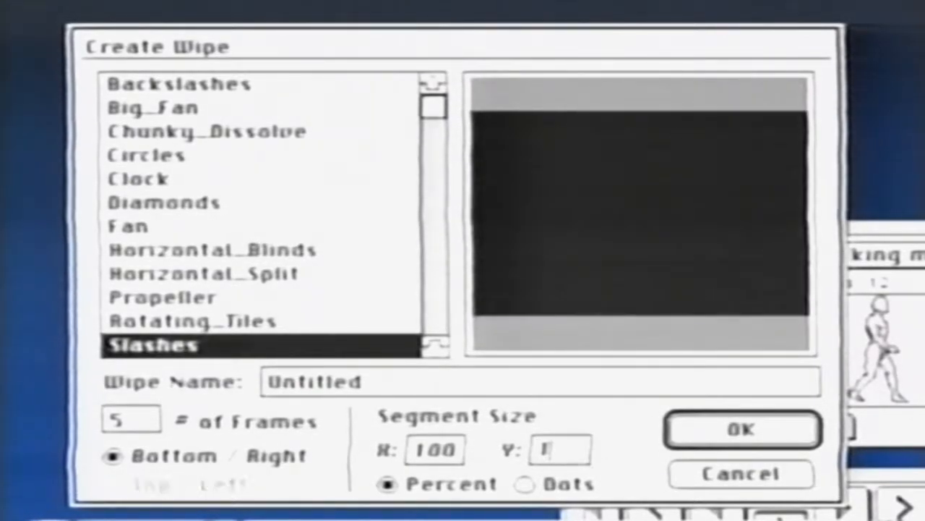
type("10")
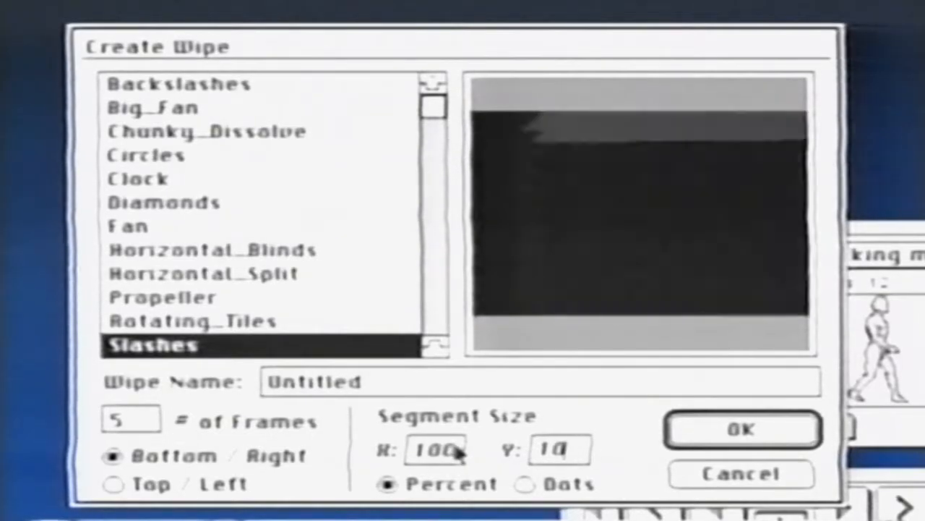
double_click(460, 452)
type("1")
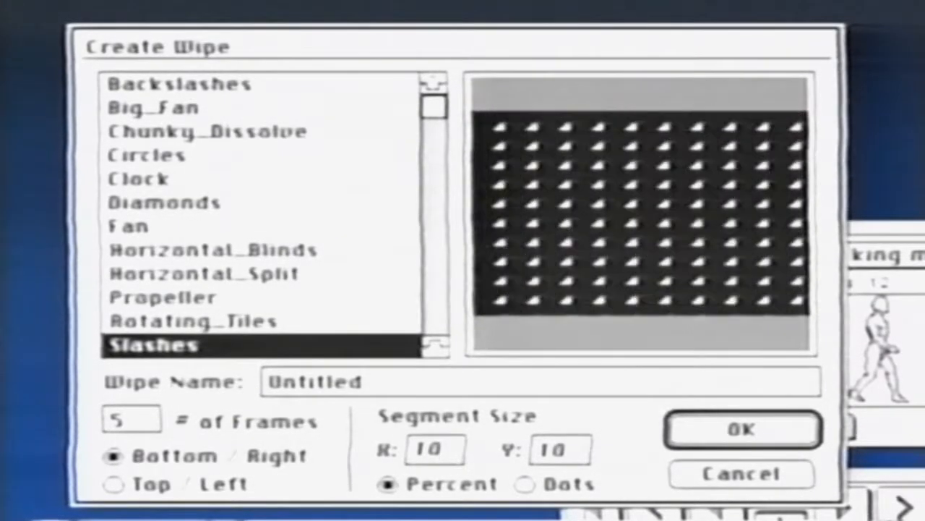
Name the wipe mywipe, create it, and select it as the wipe event for the current frame
double_click(379, 383)
type("my")
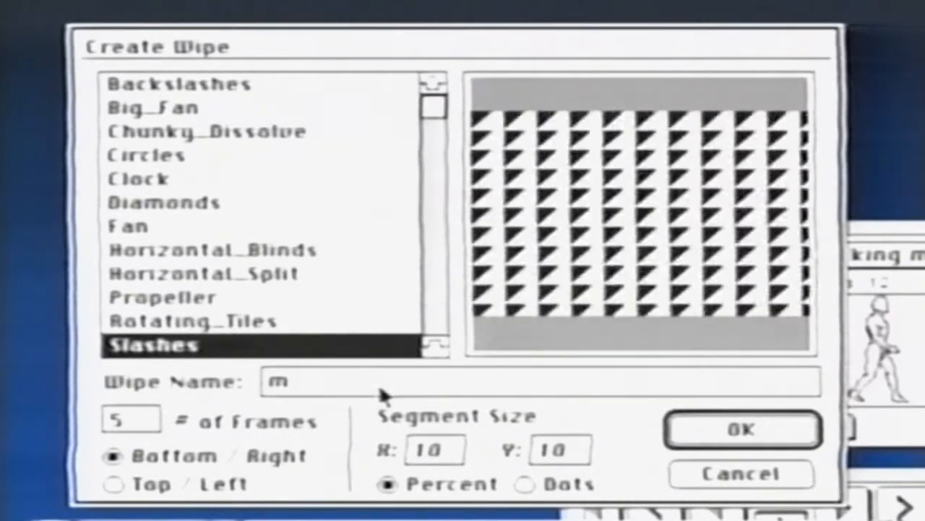
type("wipe")
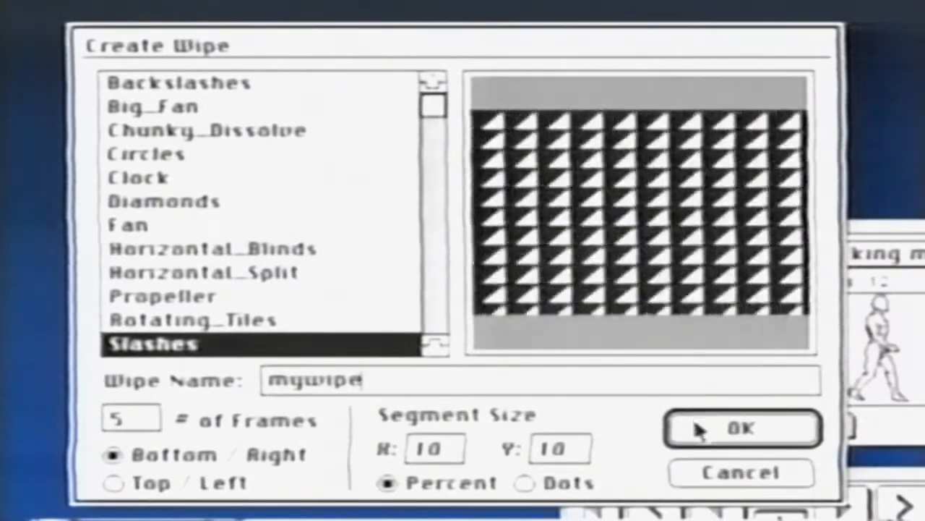
left_click(695, 430)
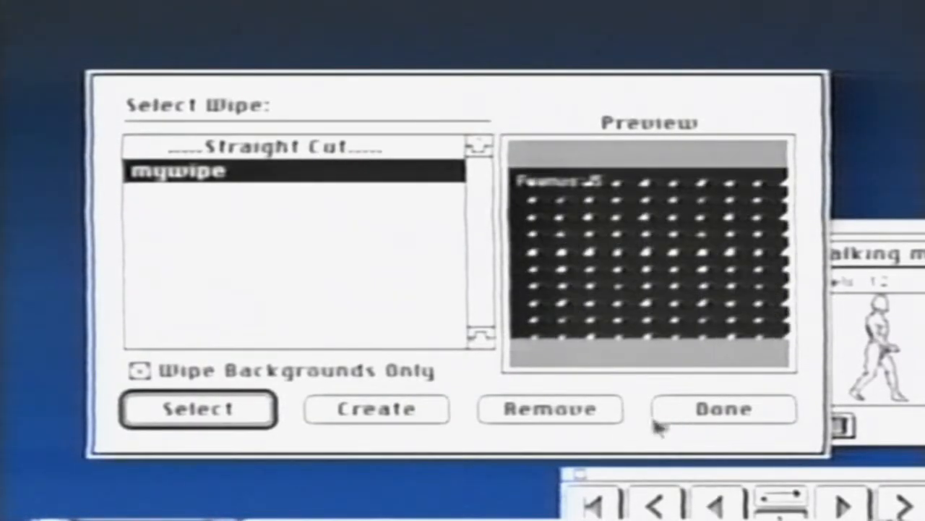
left_click(253, 410)
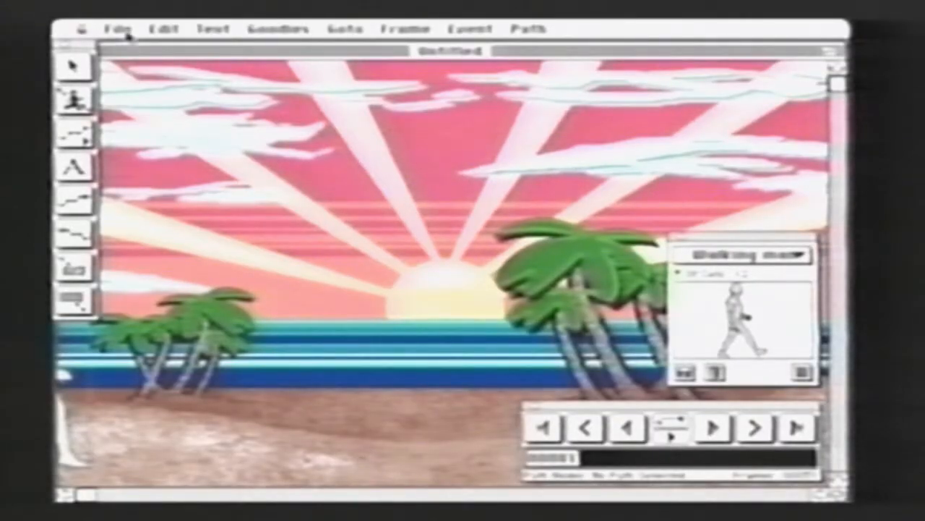
Open the storyboard and exclude the Background condition from its display, keeping New Path and Wipe/Matte as conditions
left_click_drag(128, 34, 210, 259)
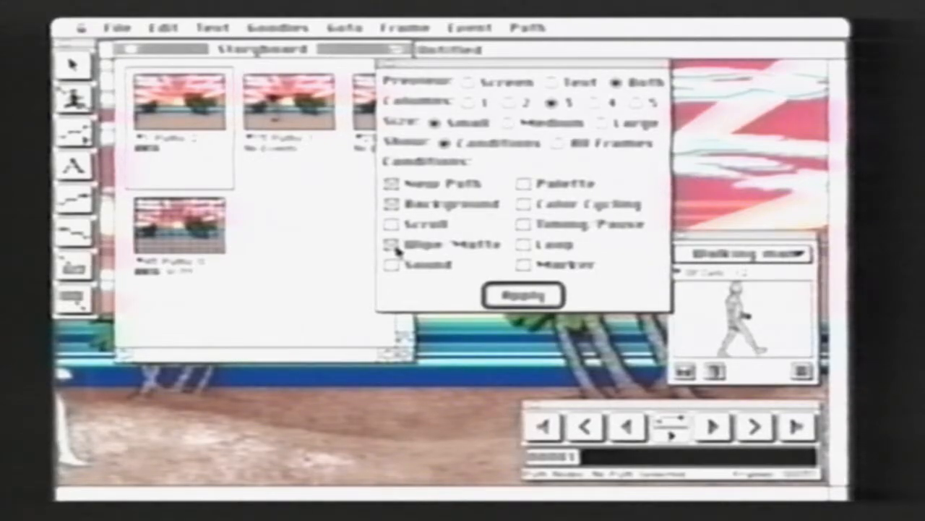
left_click(392, 205)
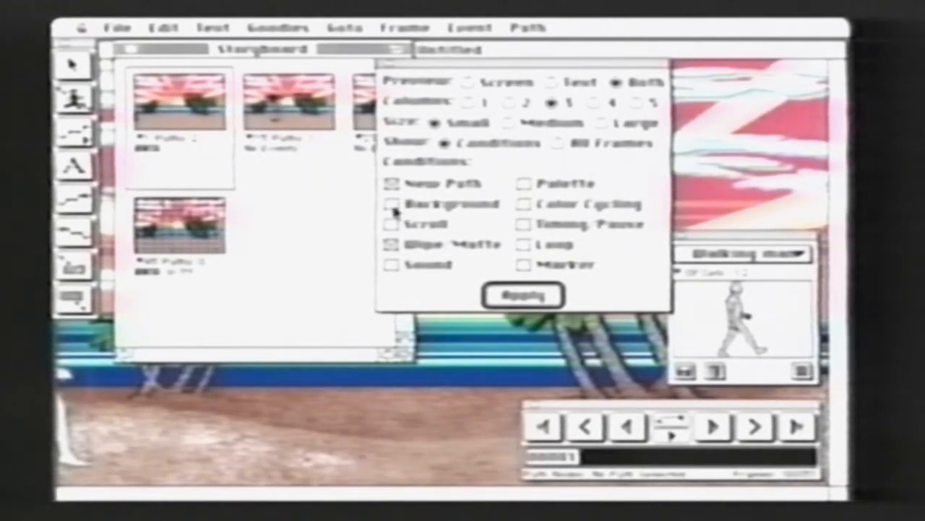
left_click(504, 298)
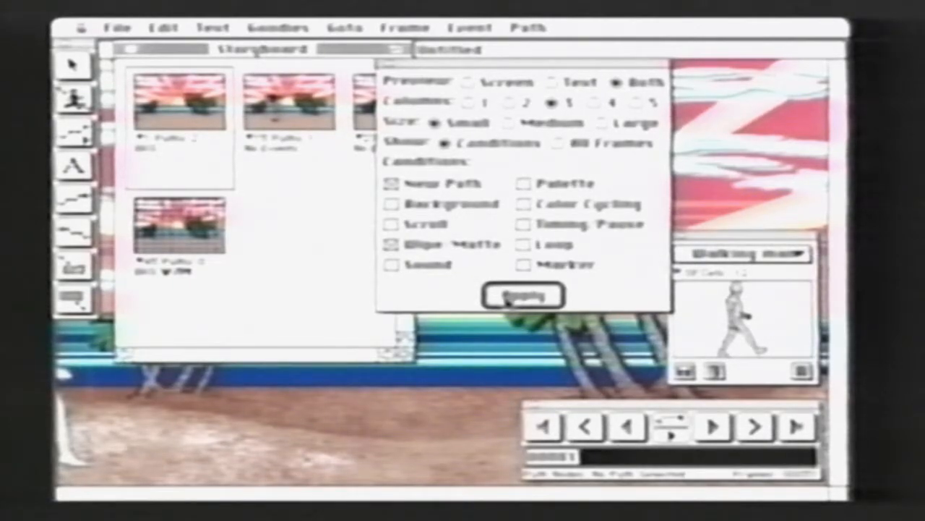
Jump to frames of the movie by choosing their thumbnails in the storyboard
left_click(221, 237)
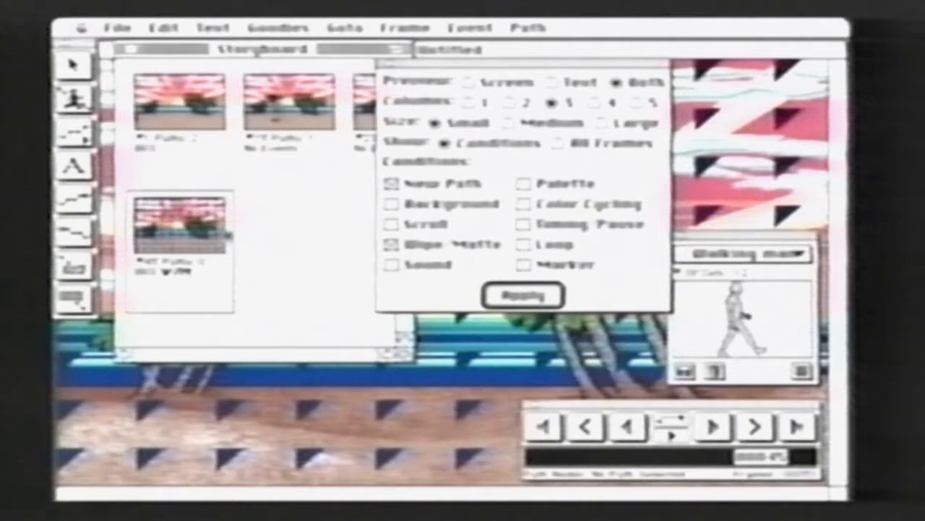
left_click(366, 131)
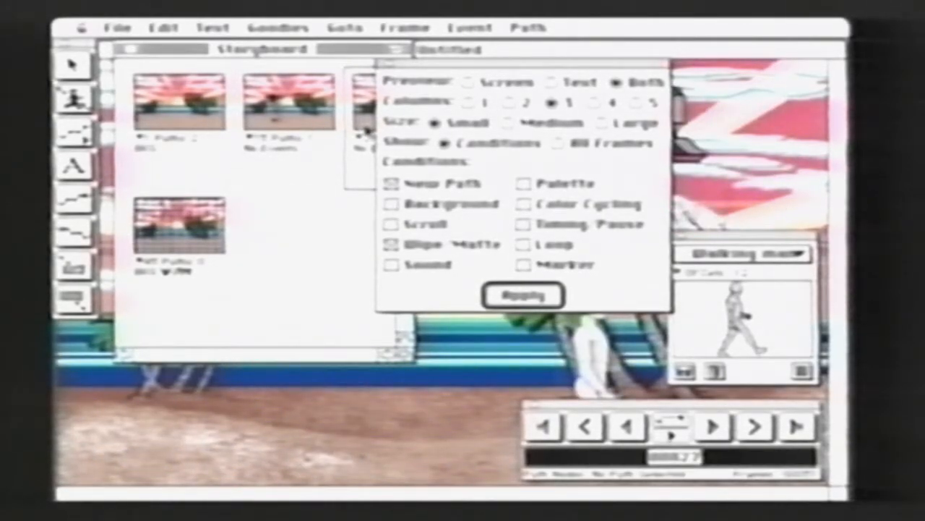
Return to the movie's first frame through its storyboard thumbnail, close the storyboard and play the movie
left_click(224, 130)
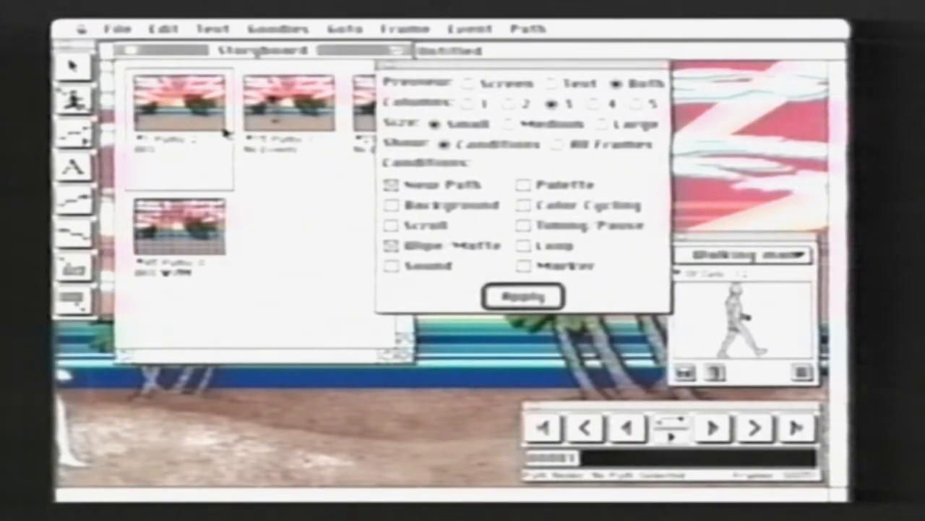
left_click(129, 51)
key("super+p")
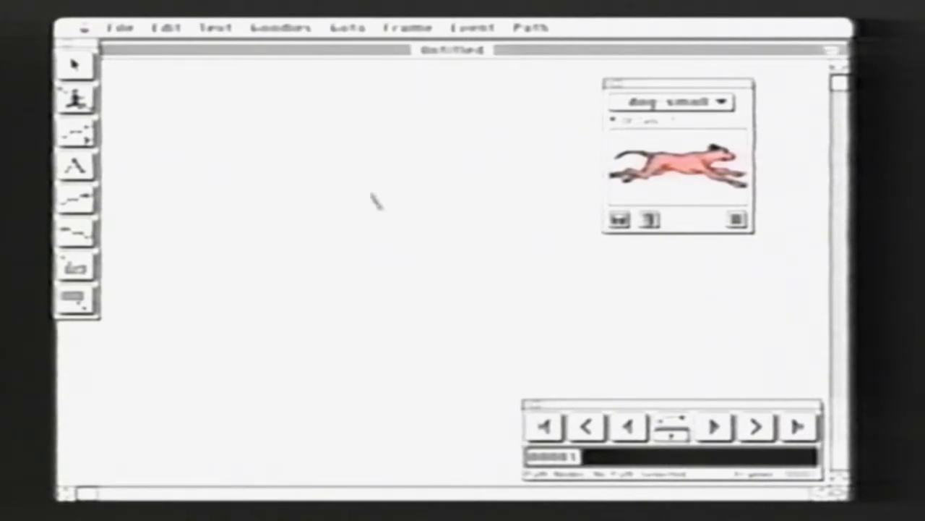
Open the dog small actor in the Cel Editor and play its cel sequence
left_click(262, 31)
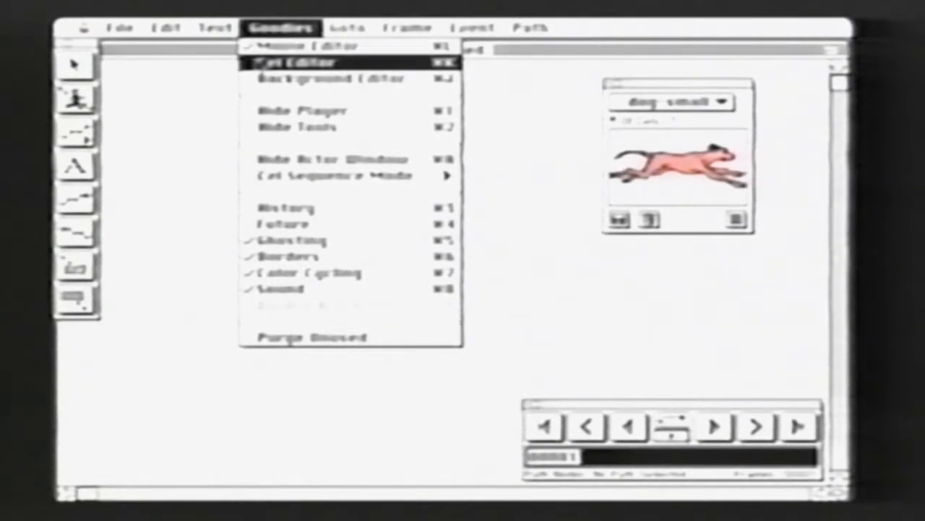
left_click(258, 63)
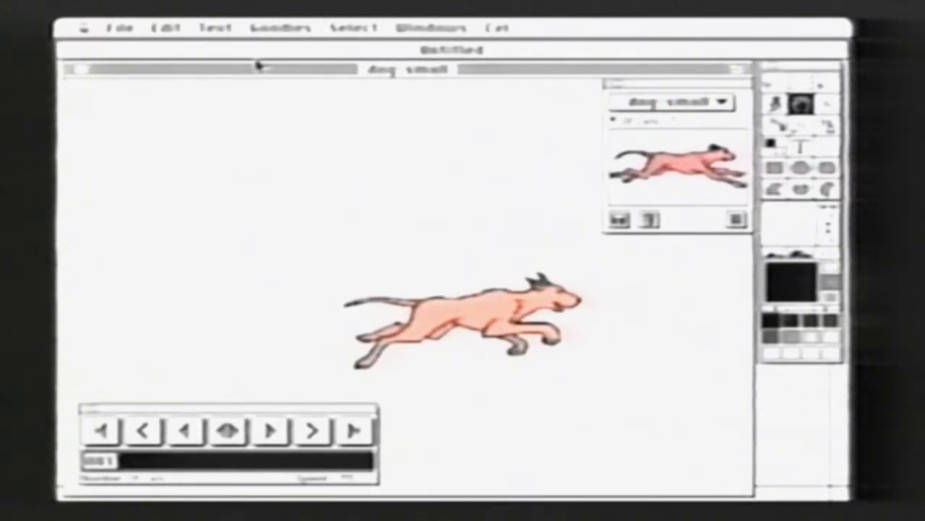
left_click(271, 431)
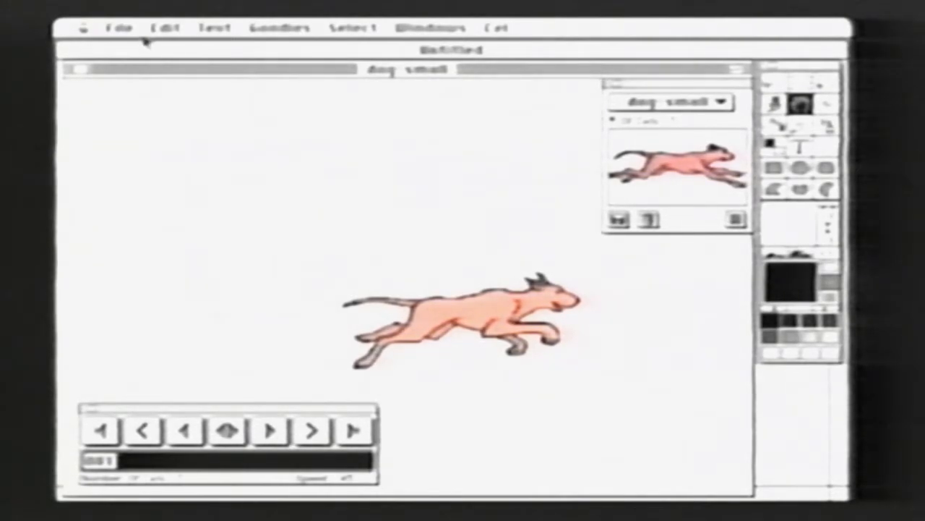
Create a new actor named my actor with 1 cel
left_click(118, 28)
left_click(144, 46)
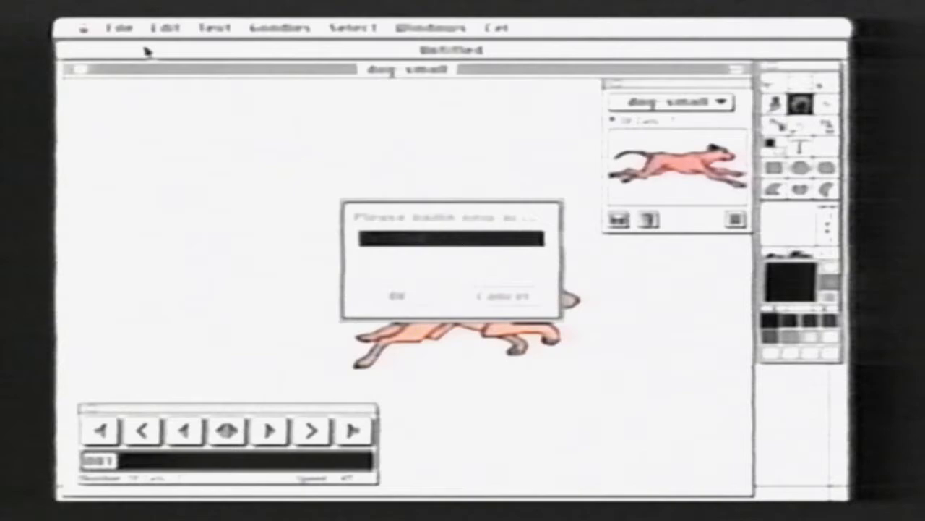
type("dog actor")
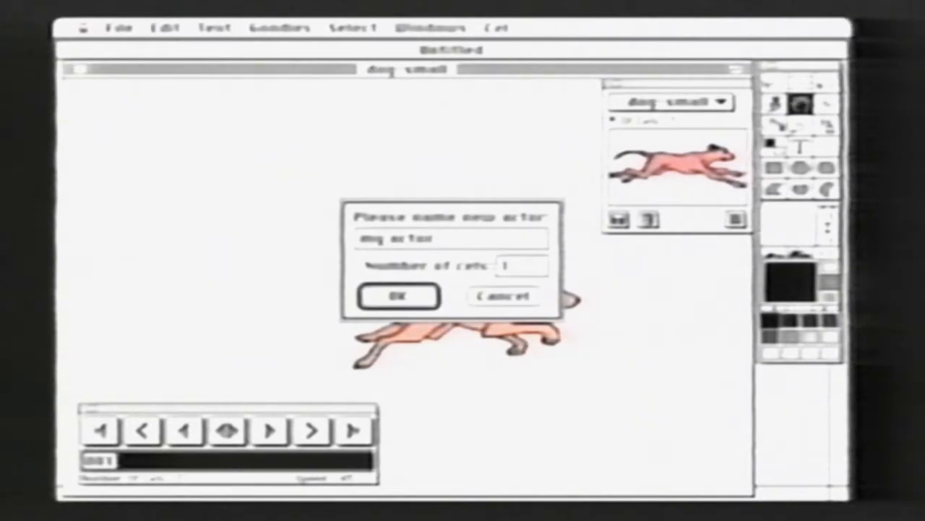
key("Return")
Set the drawing color to blue and draw a large, wide filled ellipse on the actor's first cel
left_click(794, 286)
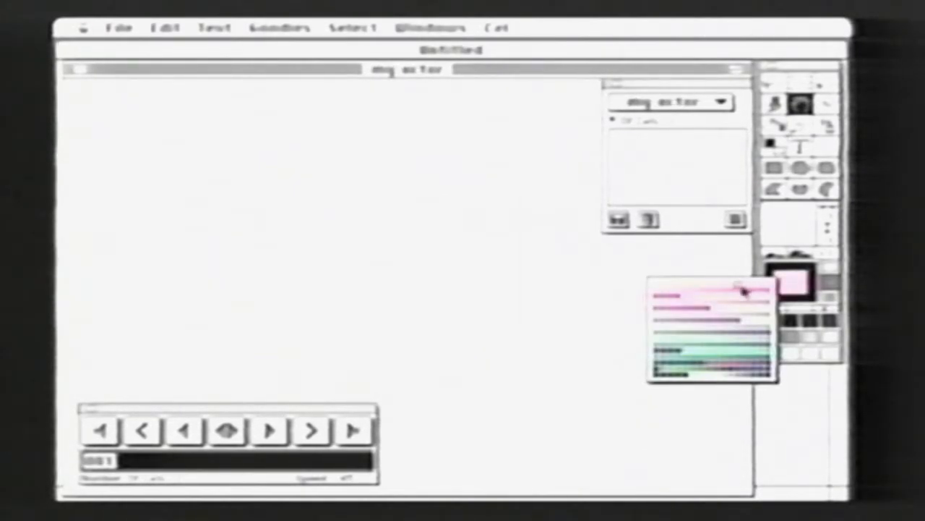
left_click(748, 373)
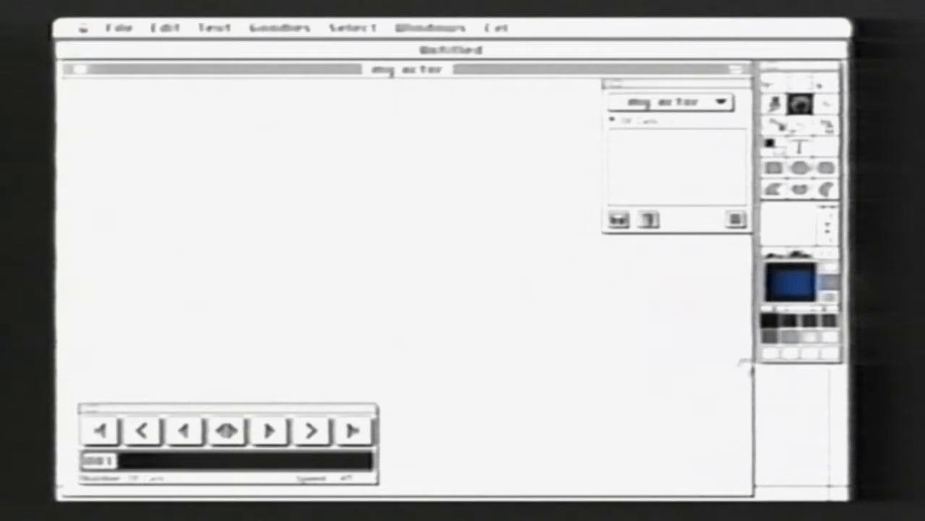
left_click(799, 168)
left_click_drag(263, 178, 548, 327)
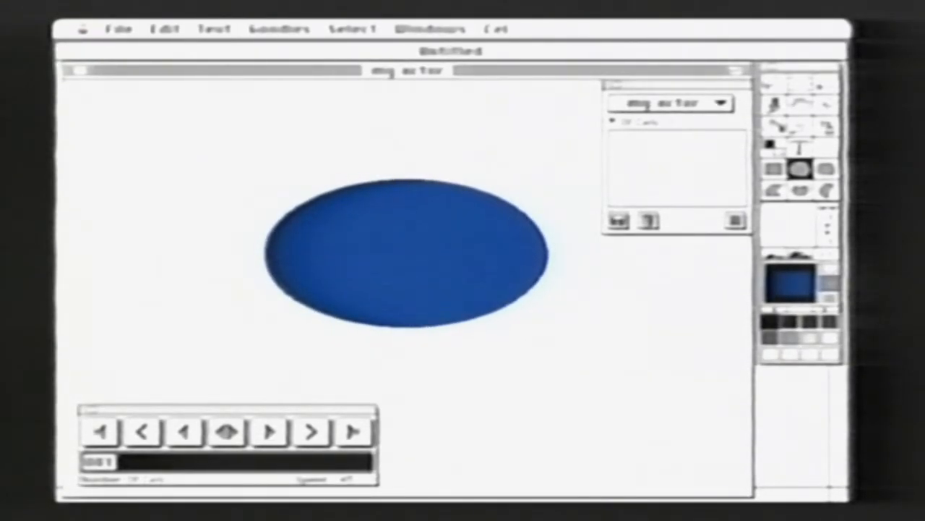
Add a second cel with the previous cel shown as a guide, and draw a smaller filled ellipse inside its outline
left_click_drag(515, 34, 405, 144)
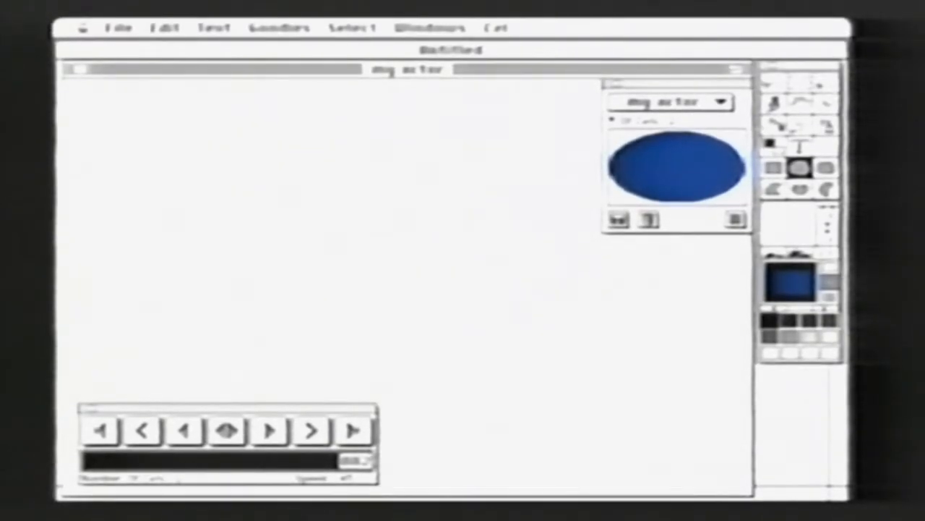
left_click(497, 27)
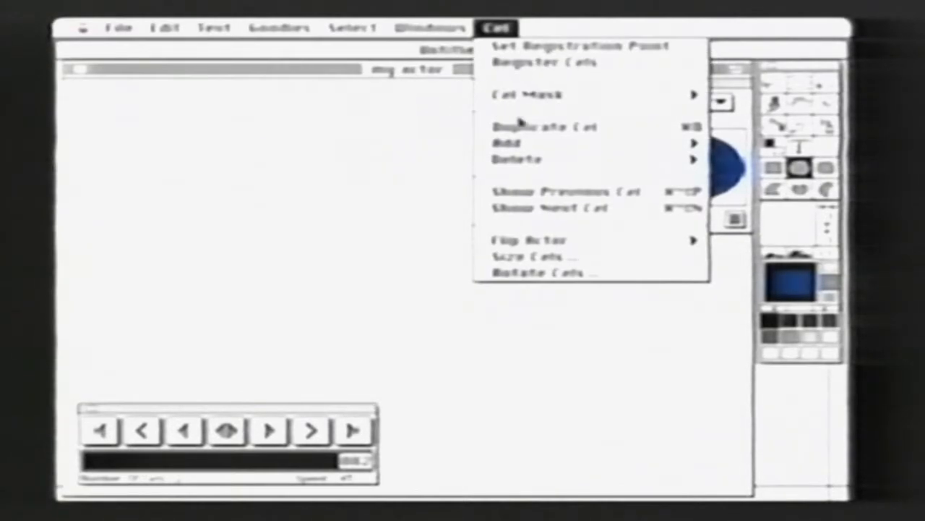
left_click(564, 196)
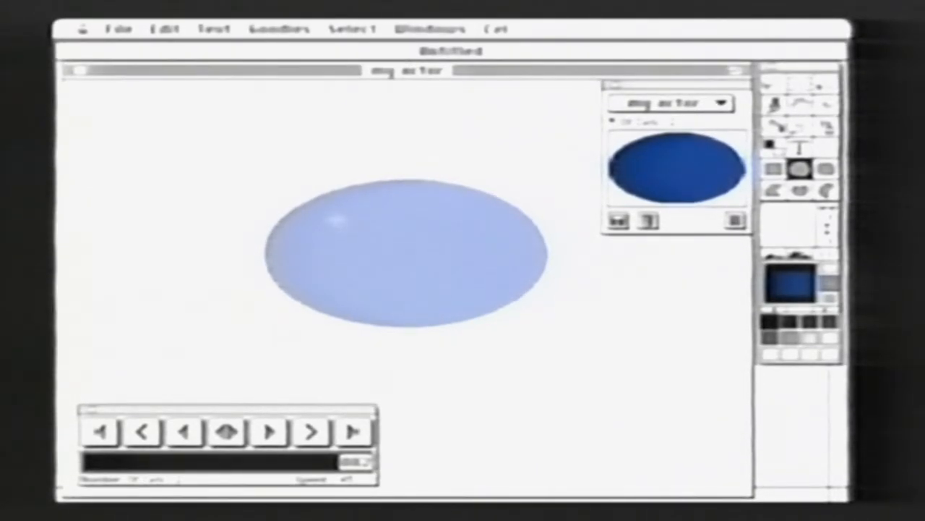
mouse_move(306, 191)
left_mouse_down()
mouse_move(502, 289)
mouse_move(504, 308)
left_mouse_up()
Add a third cel with a tall narrow ellipse and a fourth with a smaller upright ellipse inside it, and play the cels
left_click_drag(496, 28, 461, 151)
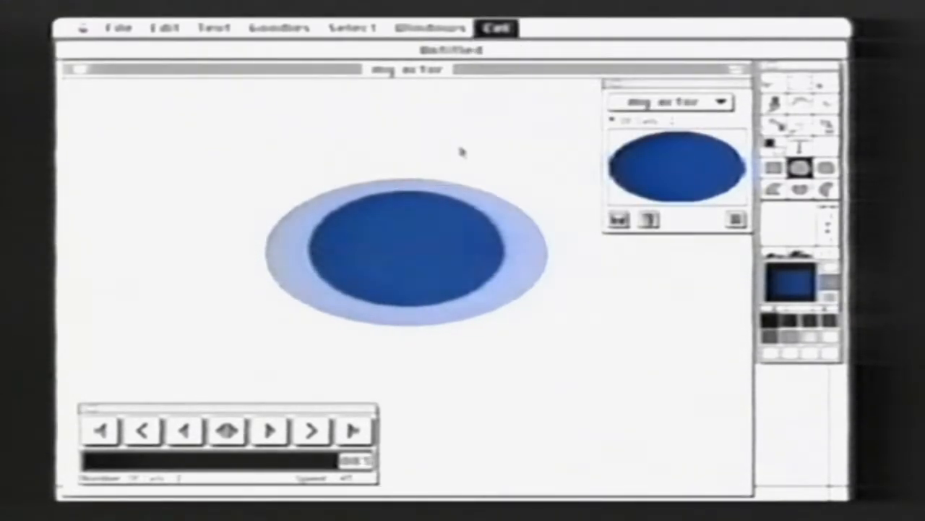
mouse_move(368, 166)
left_mouse_down()
mouse_move(463, 307)
mouse_move(464, 351)
left_mouse_up()
left_click(515, 28)
left_click_drag(516, 27, 467, 143)
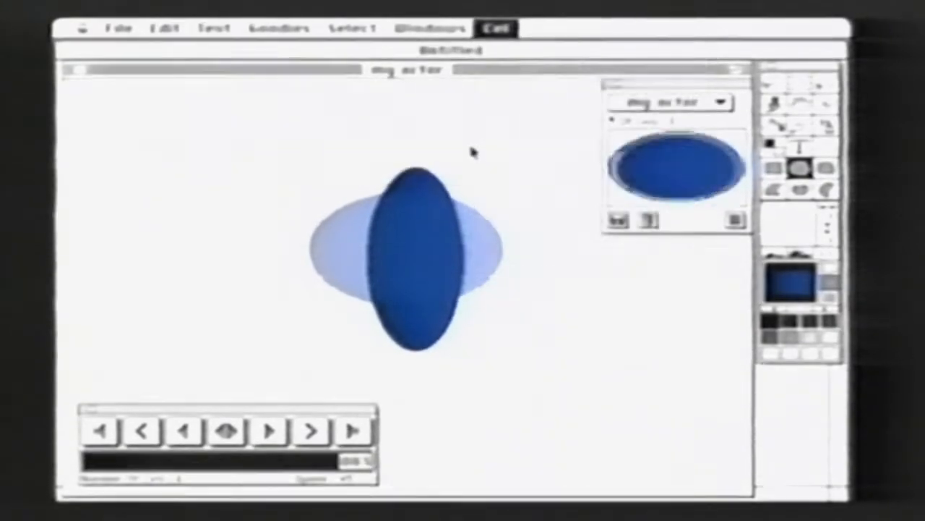
left_click_drag(383, 200, 445, 322)
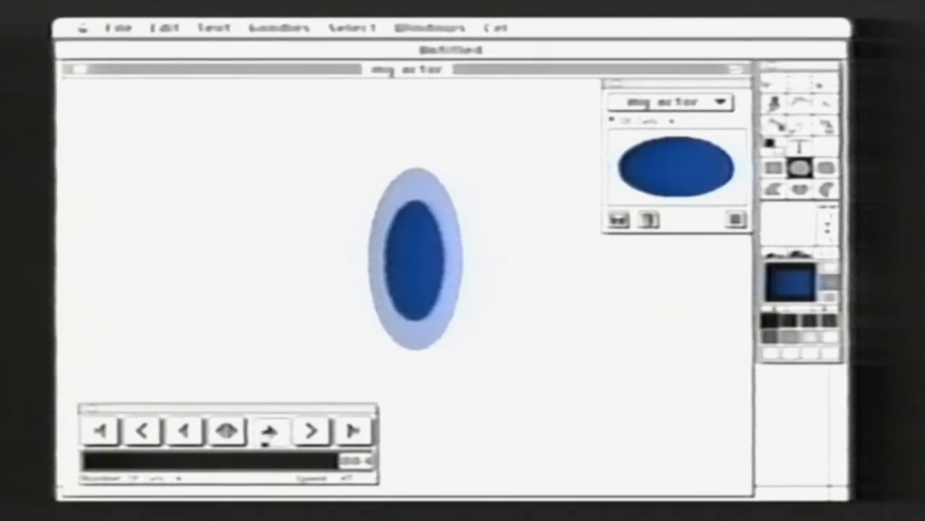
left_click(269, 434)
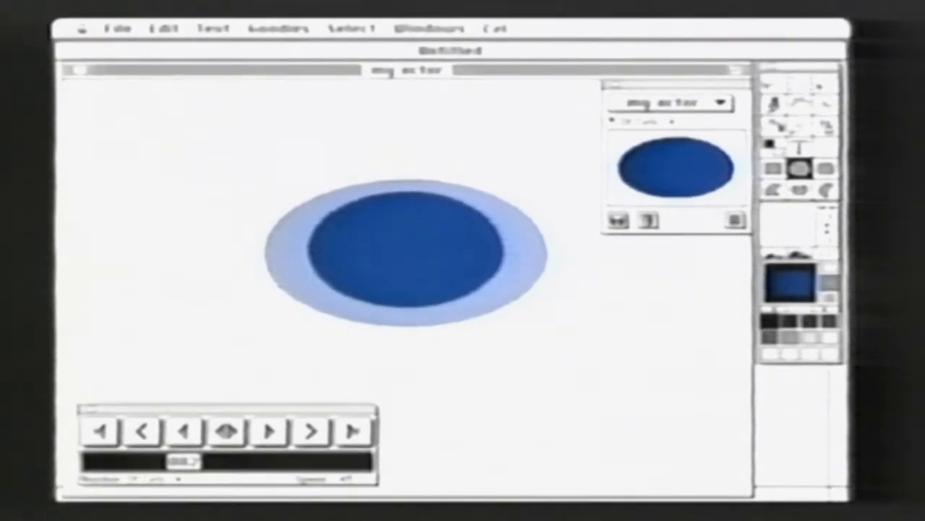
Create another new actor named gold disk with 1 cel
left_click_drag(137, 35, 143, 50)
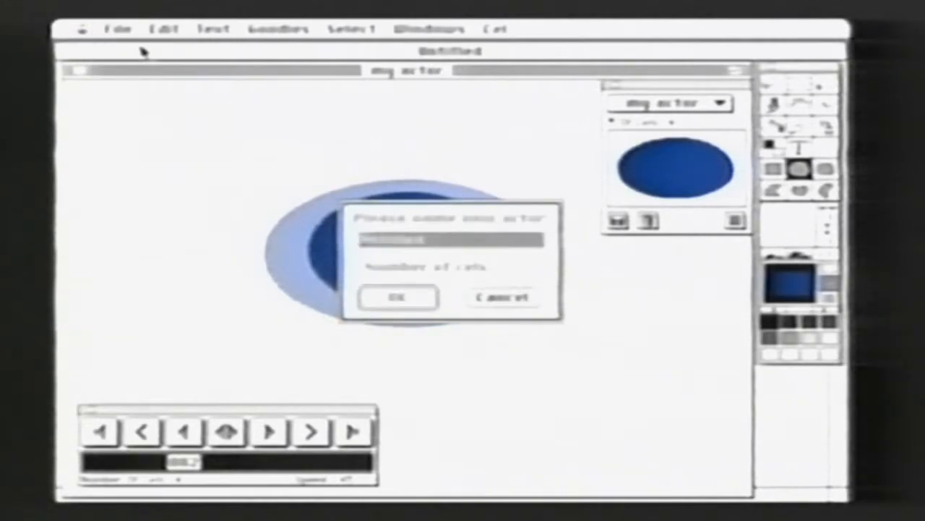
type("gold disk")
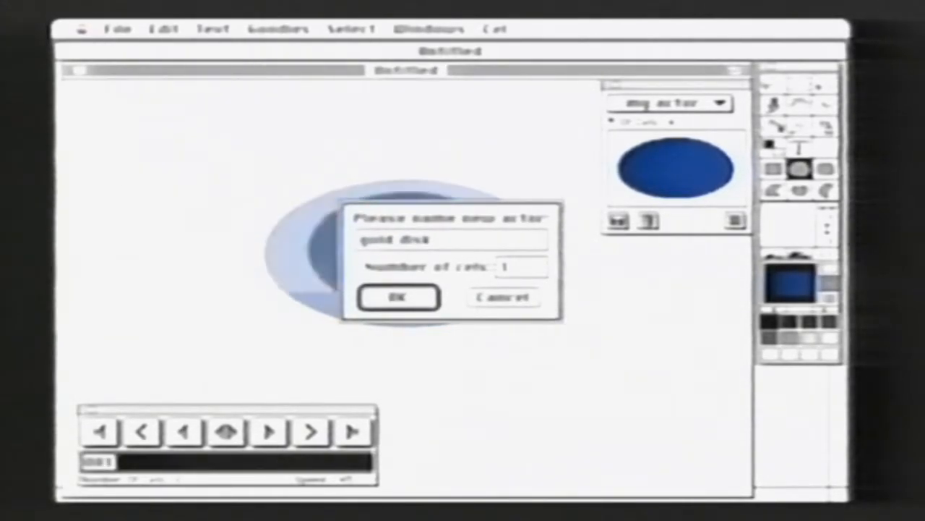
key("Return")
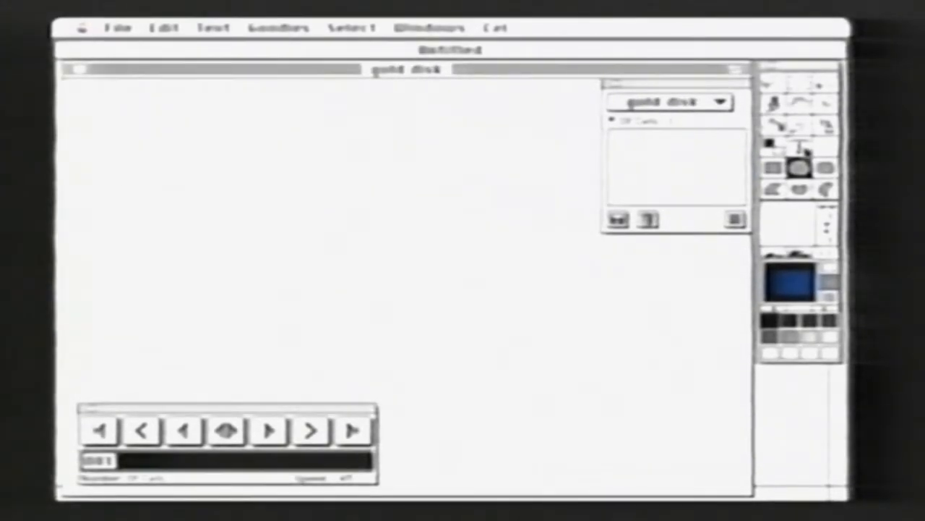
Write large blue italic text starting with GOLD DI on the gold disk actor's first cel
type("GOLD DI")
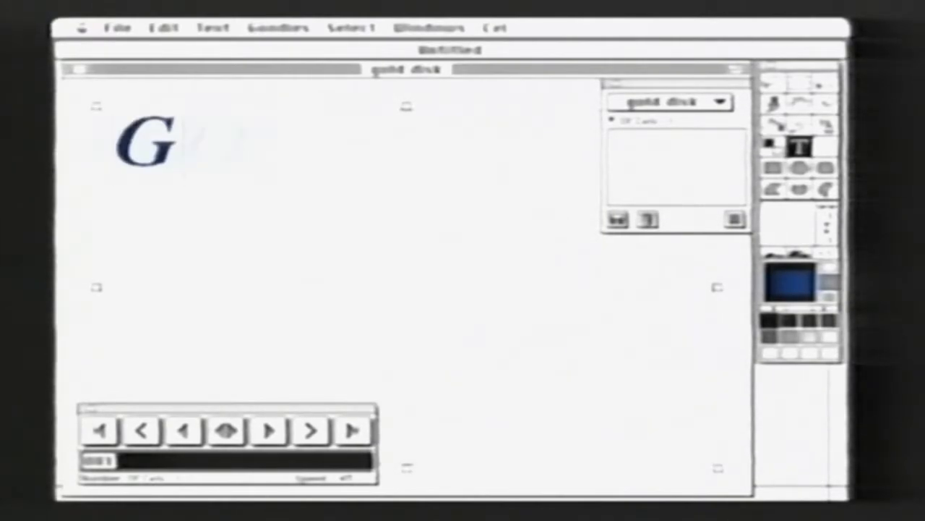